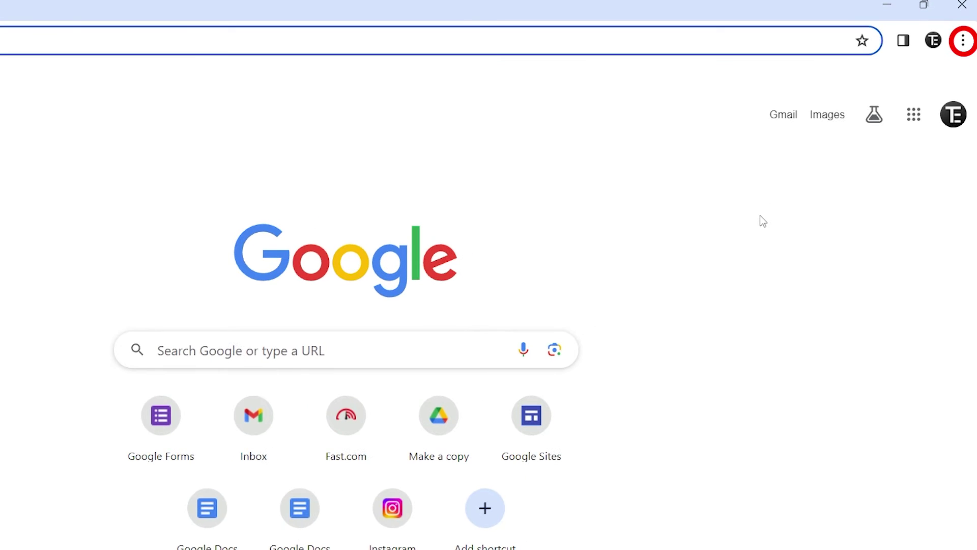
Step: Run the safety check from Chrome's Privacy and security settings
left_click(963, 41)
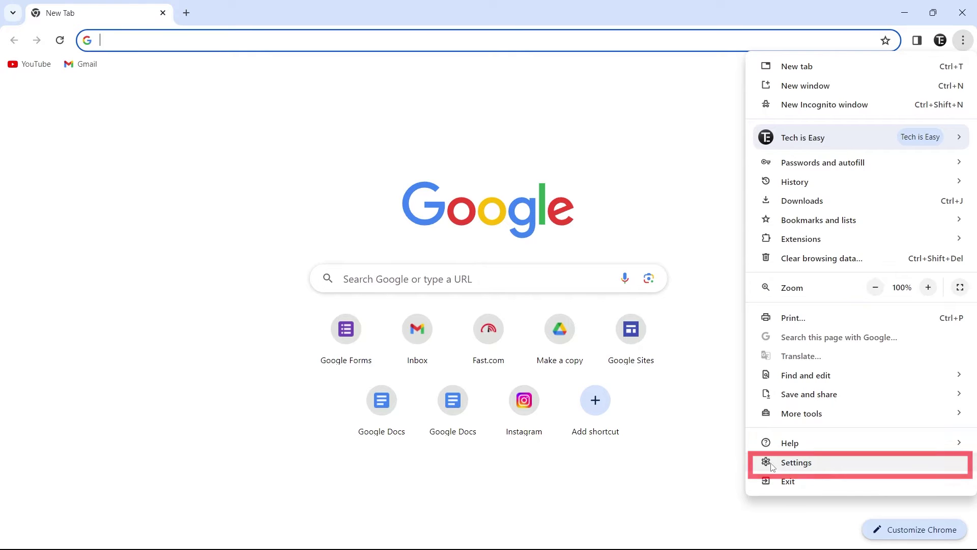
left_click(790, 463)
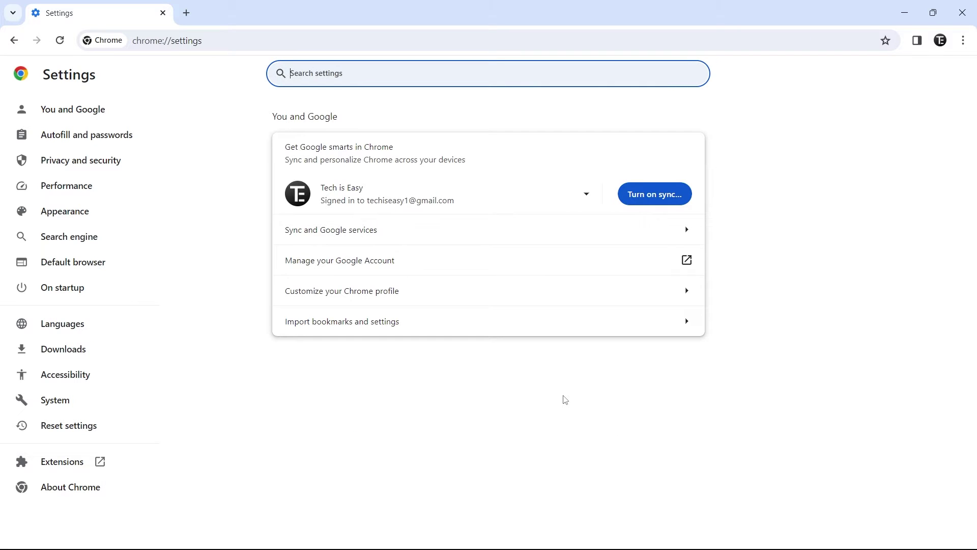
left_click(87, 166)
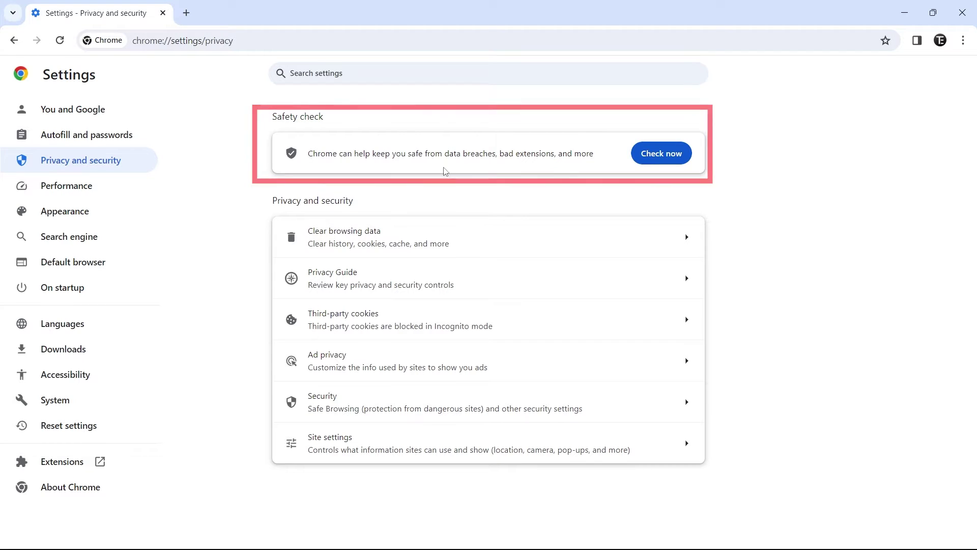
left_click(657, 158)
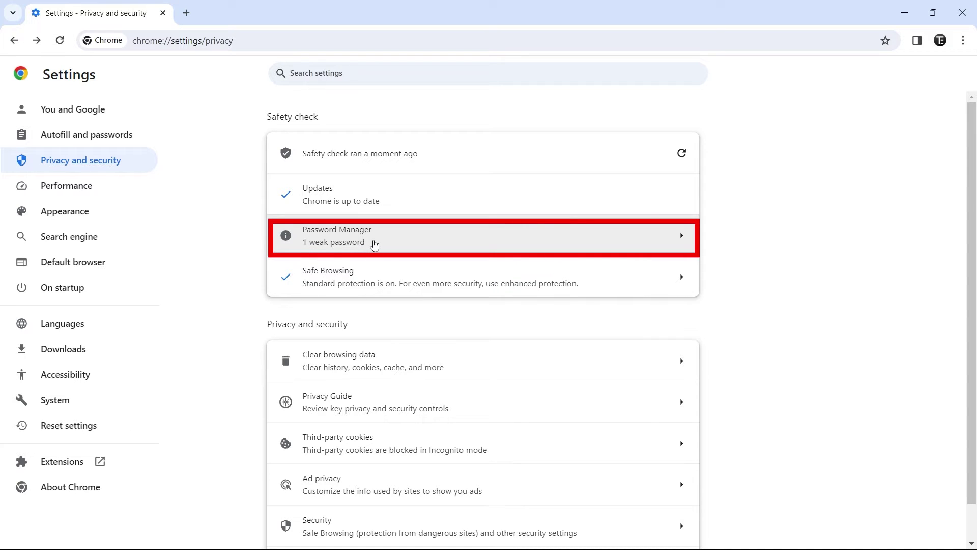
Step: Review the 1 weak saved password in Password Manager, then close that tab
left_click(375, 246)
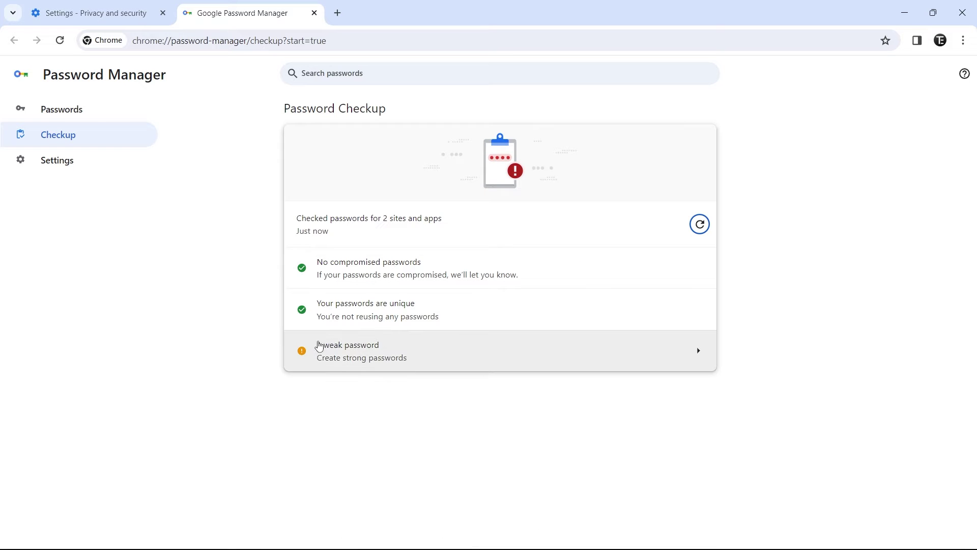
left_click(316, 362)
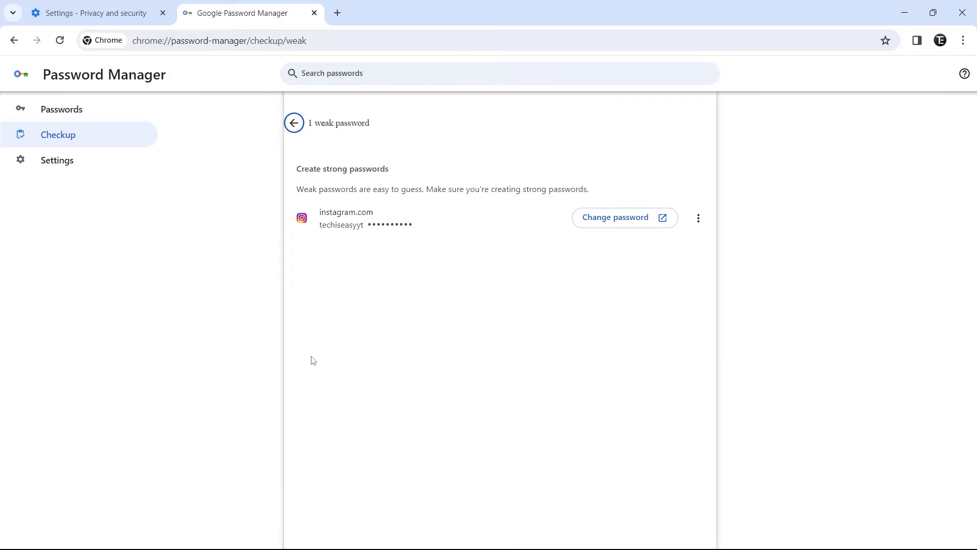
key("ctrl+w")
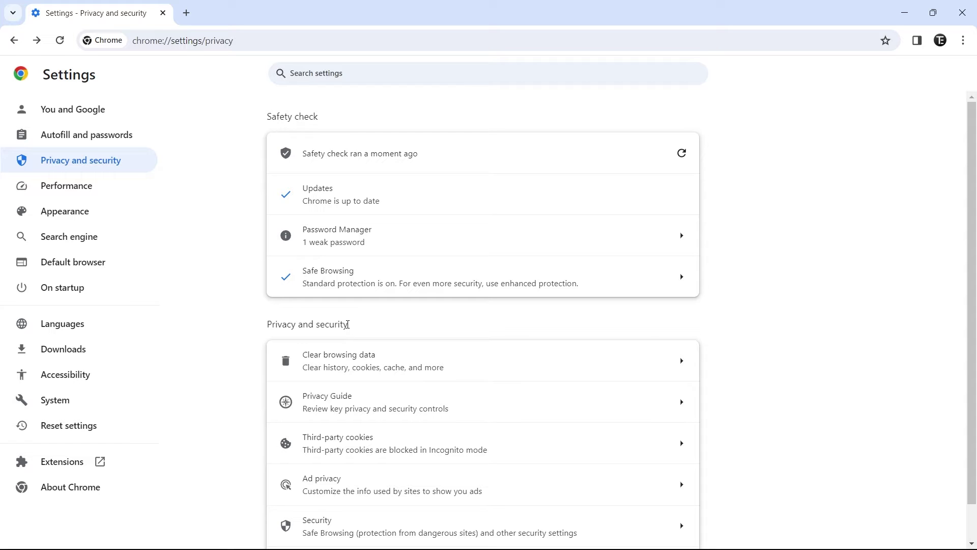
Step: Go to Site settings under Privacy and security and scroll to the Permissions list
key("alt+Right")
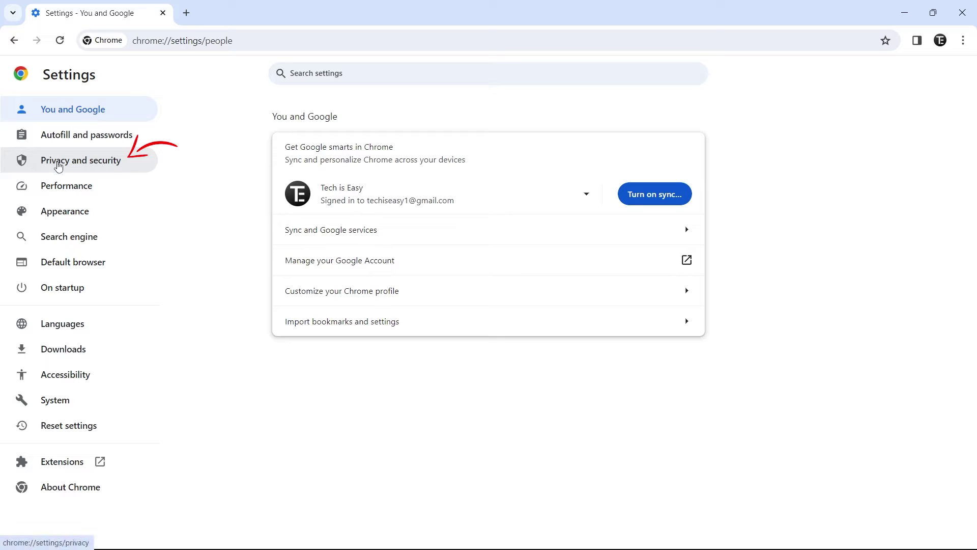
left_click(124, 167)
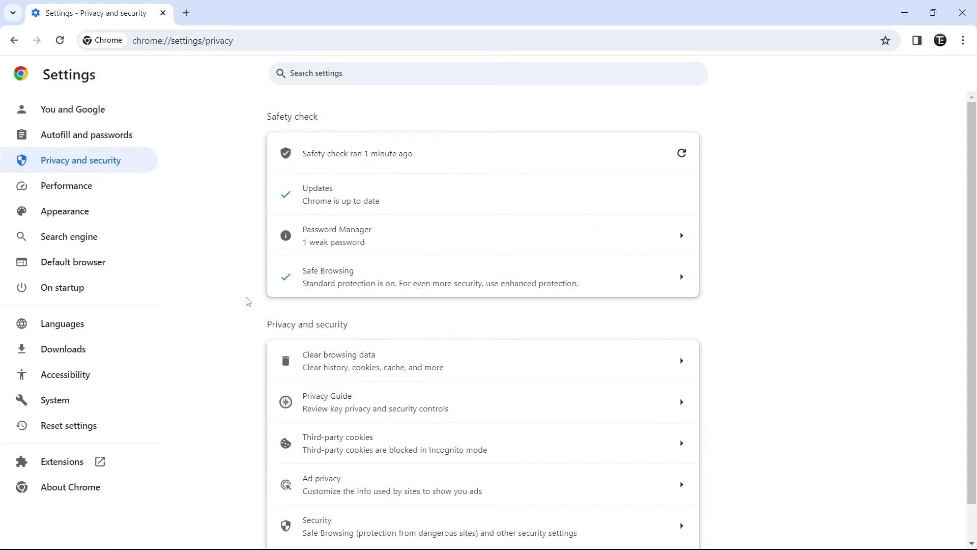
scroll(248, 302, "down", 1)
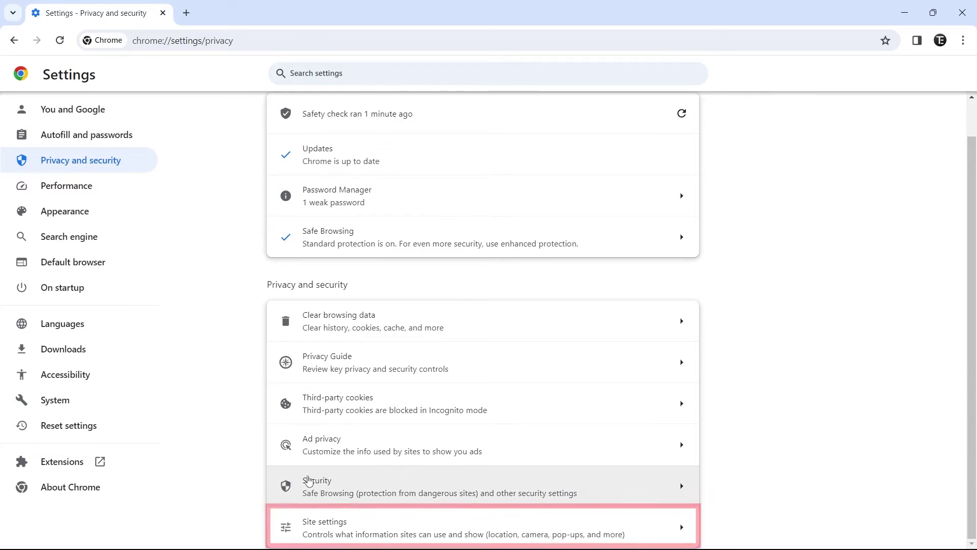
left_click(326, 530)
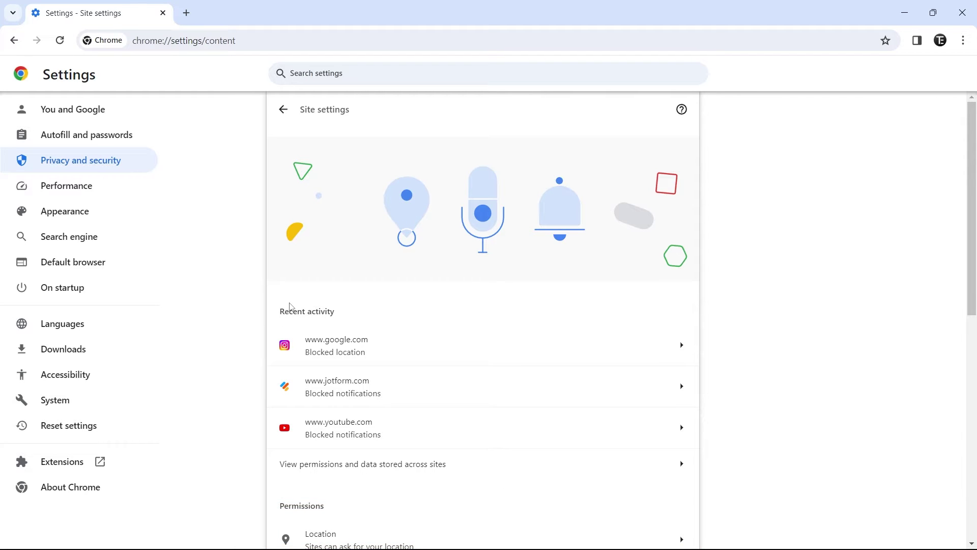
scroll(290, 307, "down", 5)
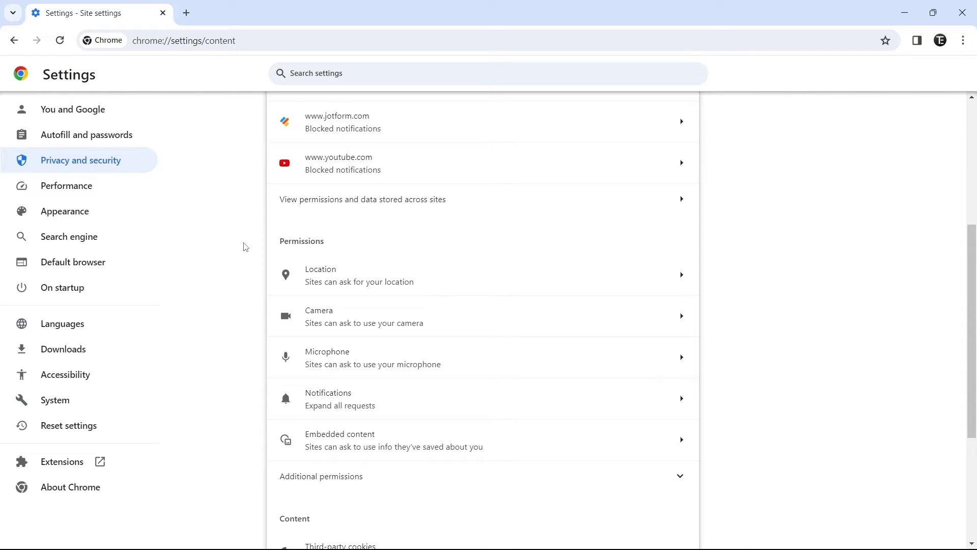
Step: Set Location to 'Don't allow sites to see your location' and return to Site settings
left_click(360, 277)
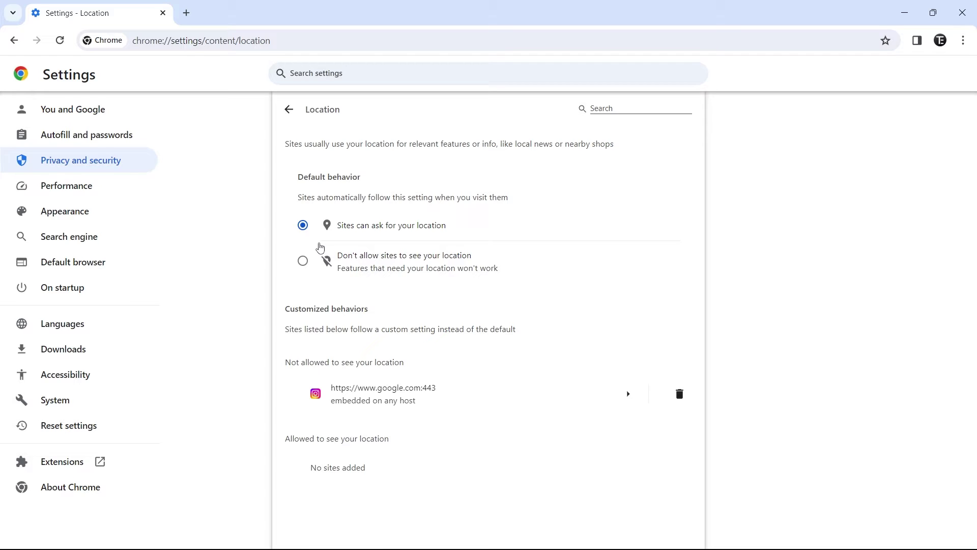
left_click(302, 271)
left_click(285, 110)
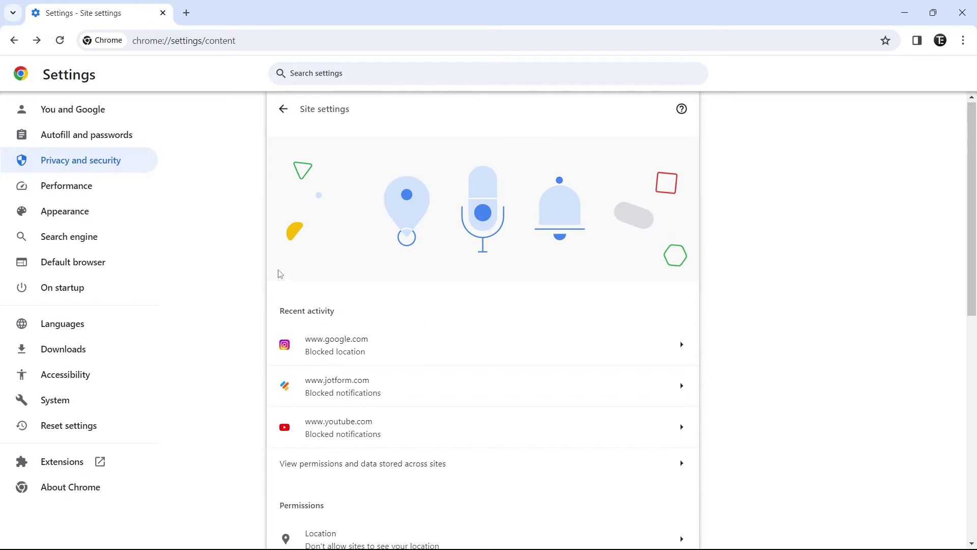
scroll(263, 319, "down", 5)
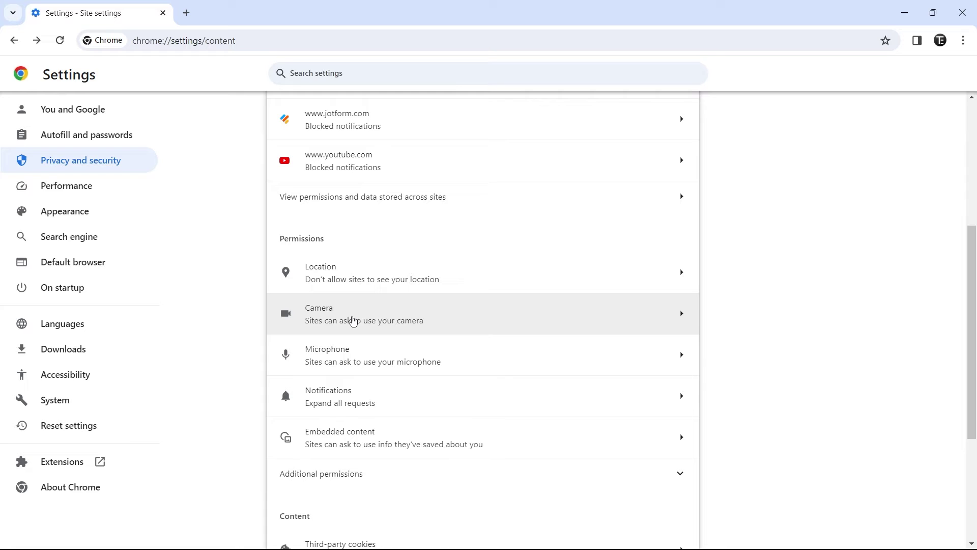
Step: Turn off 'Continue running background apps when Google Chrome is closed' in System settings
key("alt+Right")
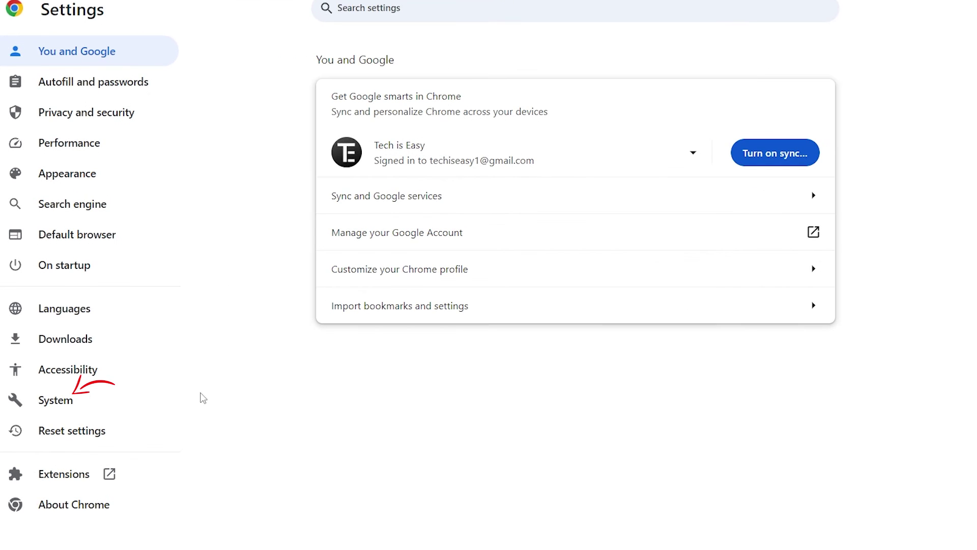
left_click(30, 409)
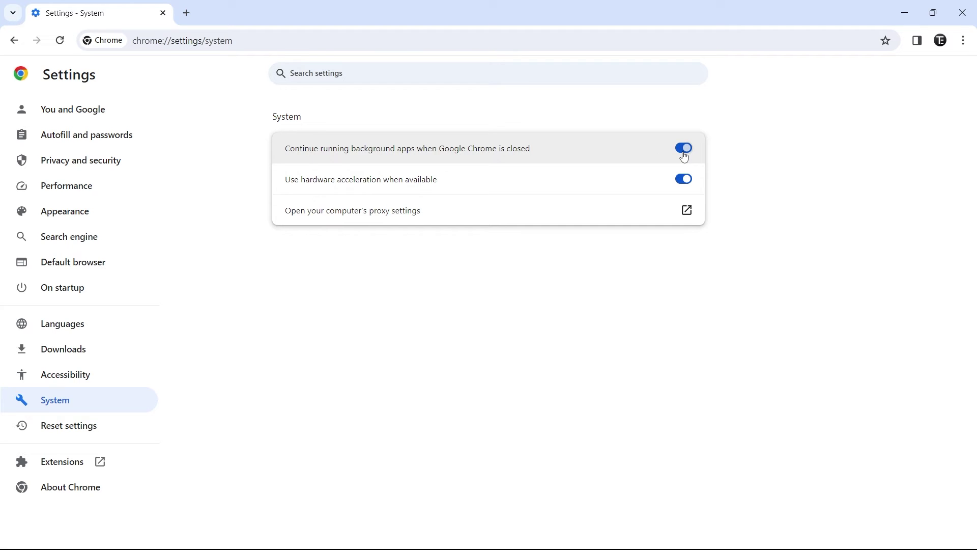
left_click(684, 150)
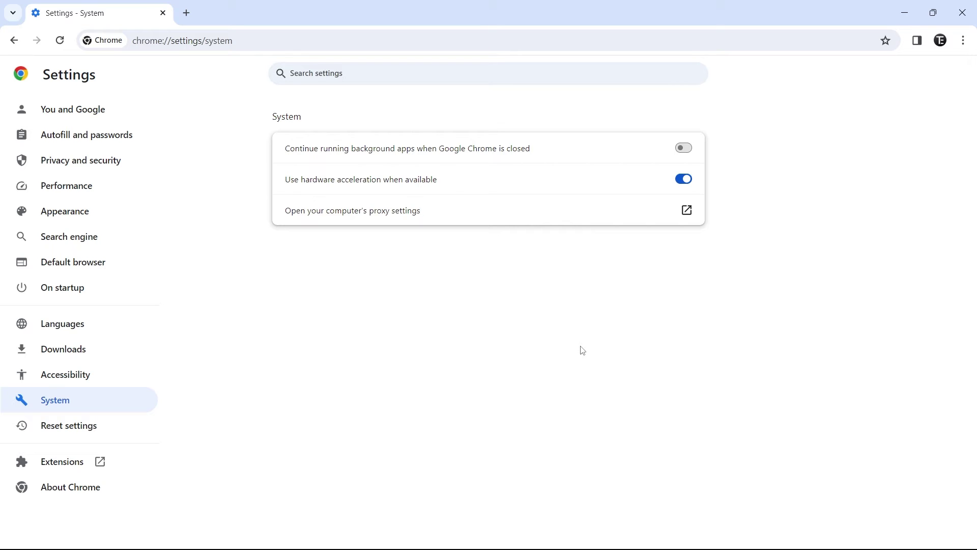
Step: Change third-party cookies under Privacy and security to 'Block third-party cookies'
key("alt+Left")
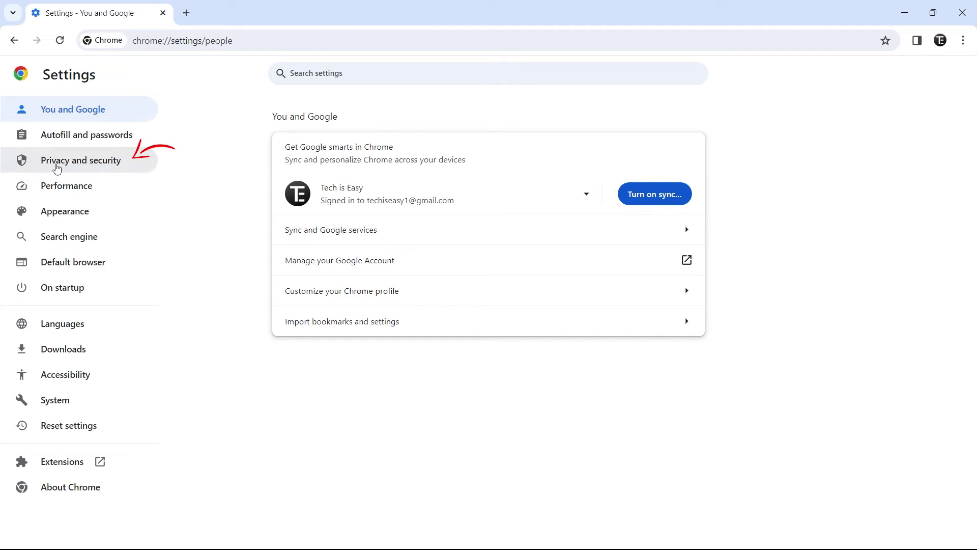
left_click(94, 164)
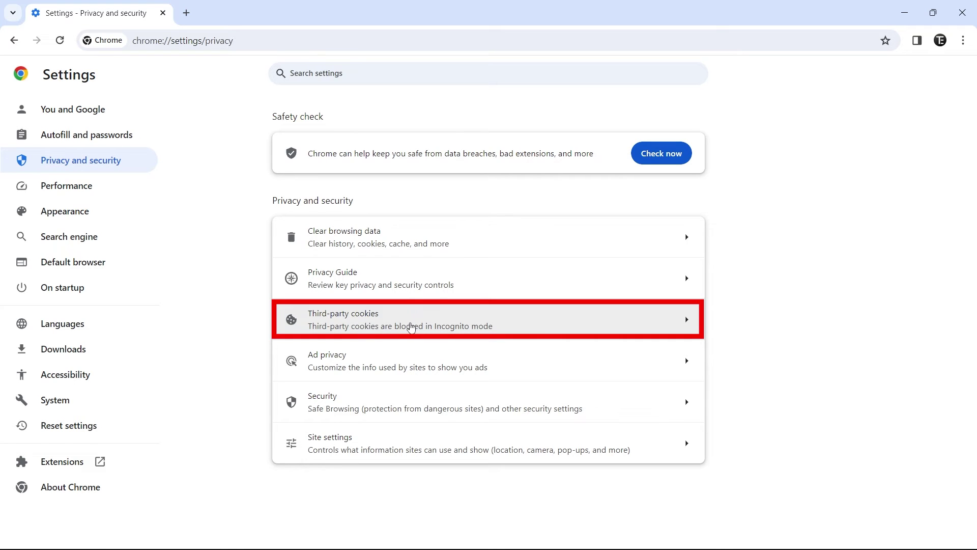
left_click(391, 321)
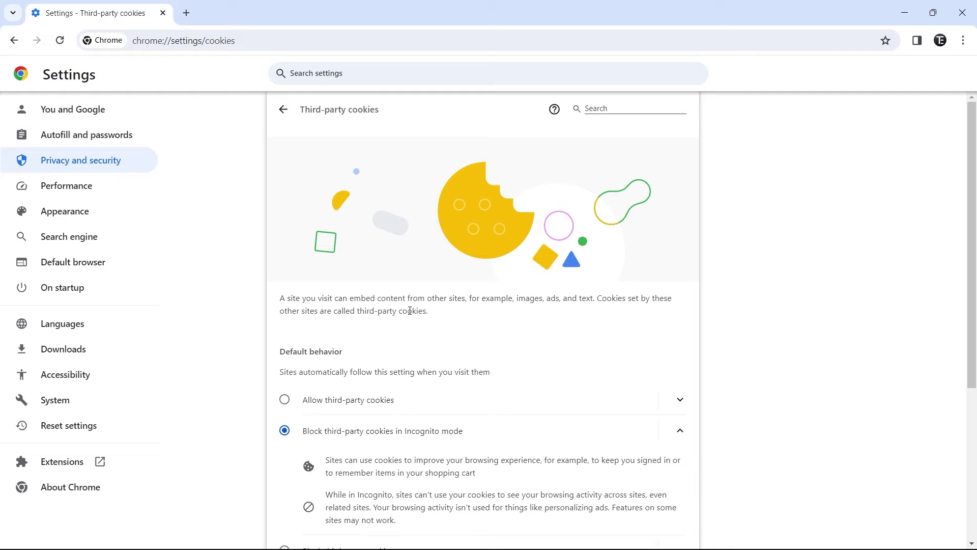
scroll(409, 310, "down", 4)
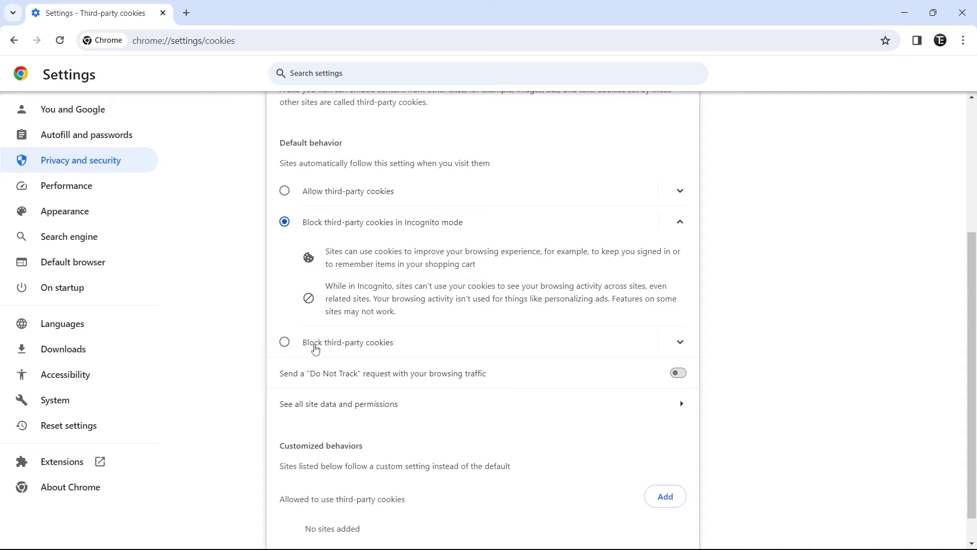
left_click(284, 342)
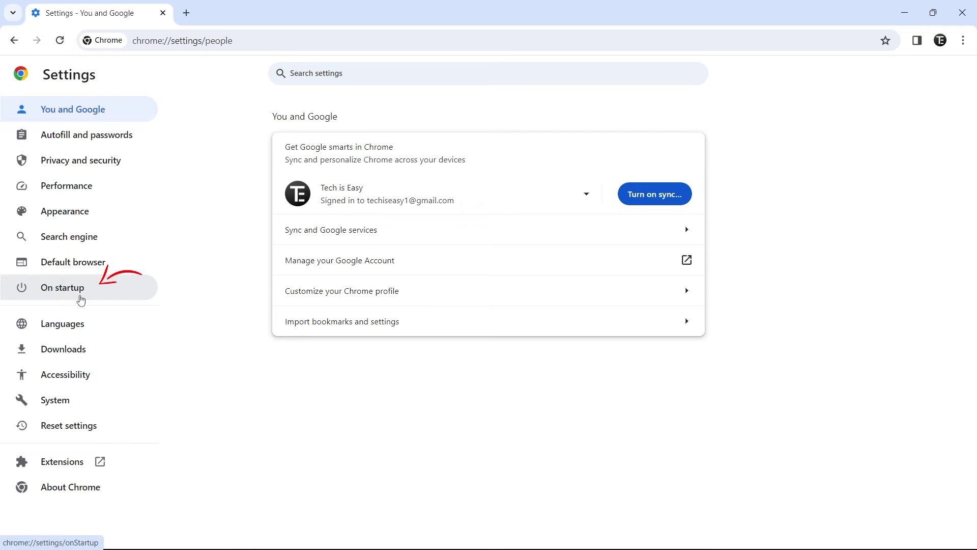
Step: Set On startup to 'Open a specific page or set of pages' and begin adding a page
left_click(42, 295)
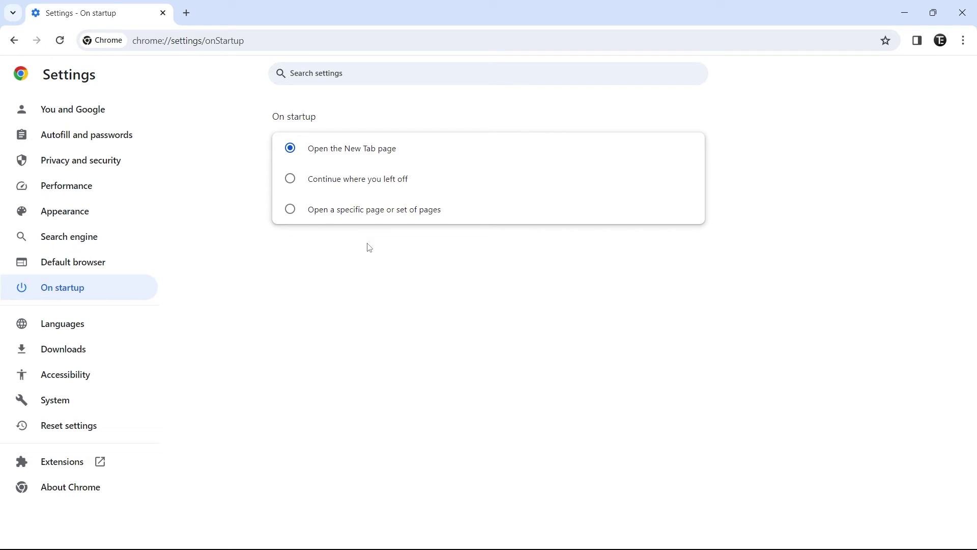
left_click(292, 218)
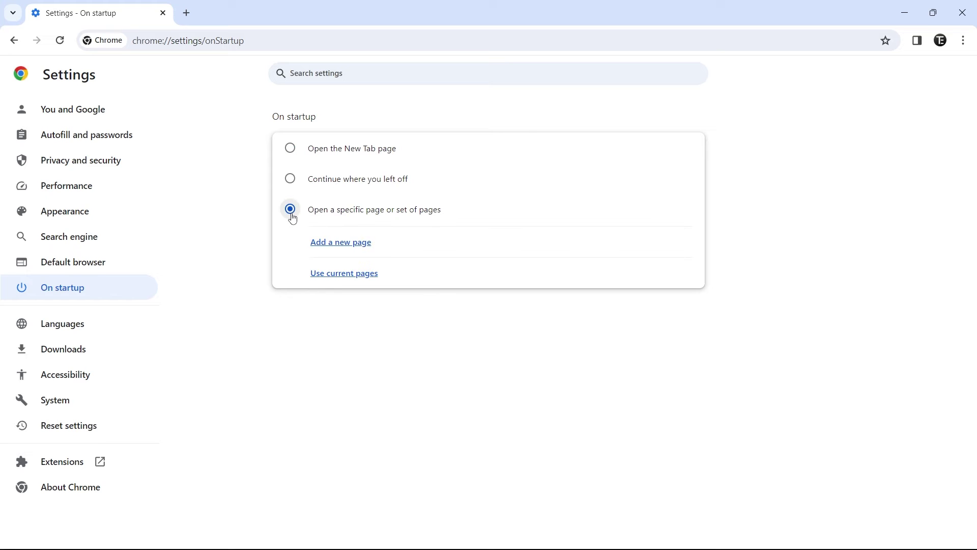
left_click(337, 242)
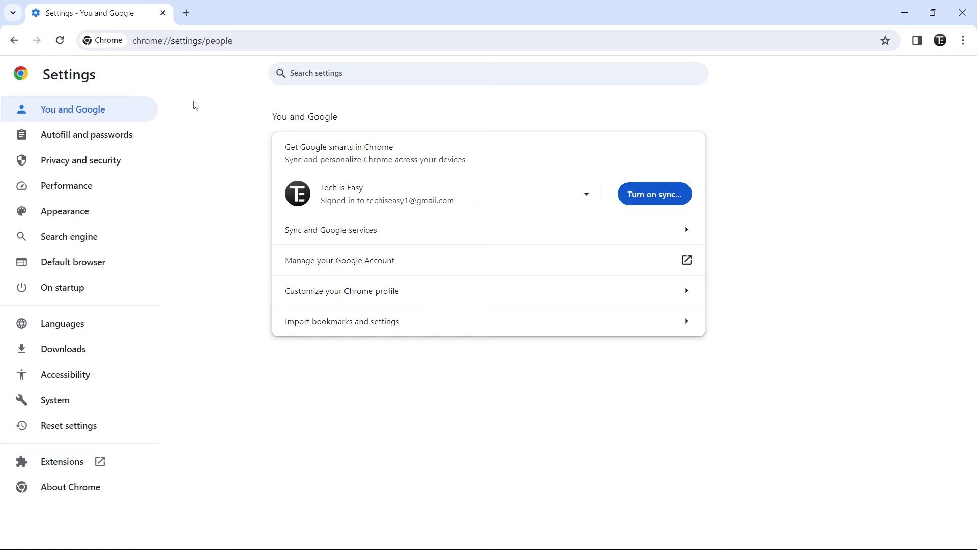
left_click(56, 145)
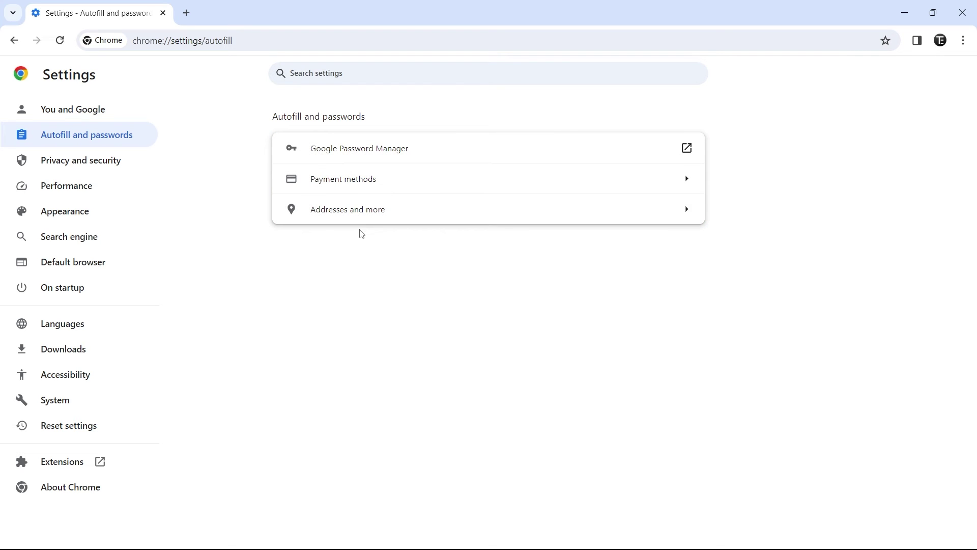
left_click(345, 220)
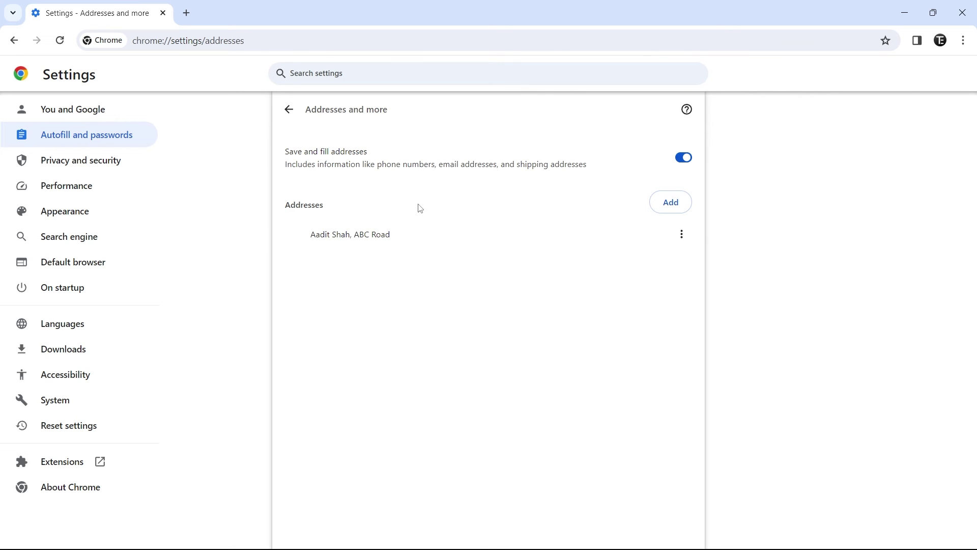
left_click(667, 204)
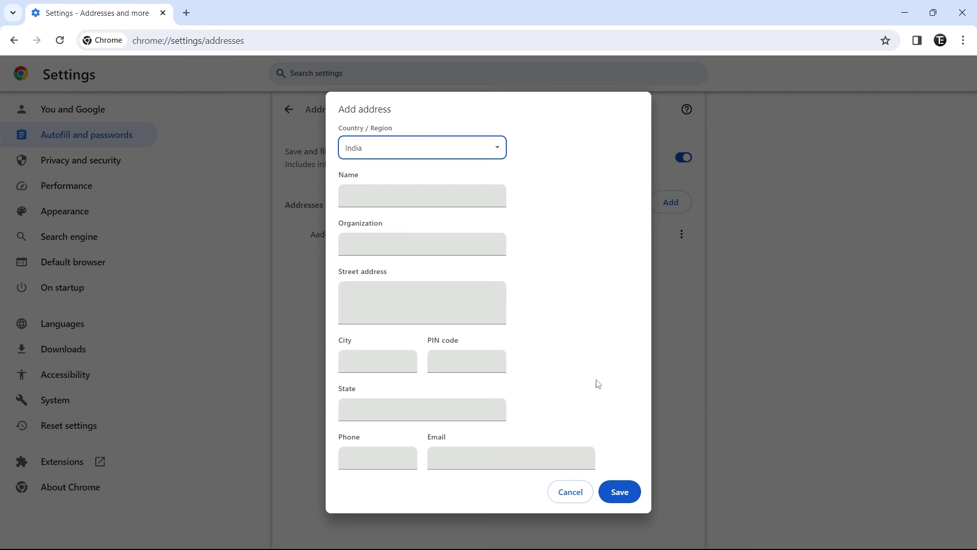
left_click(582, 492)
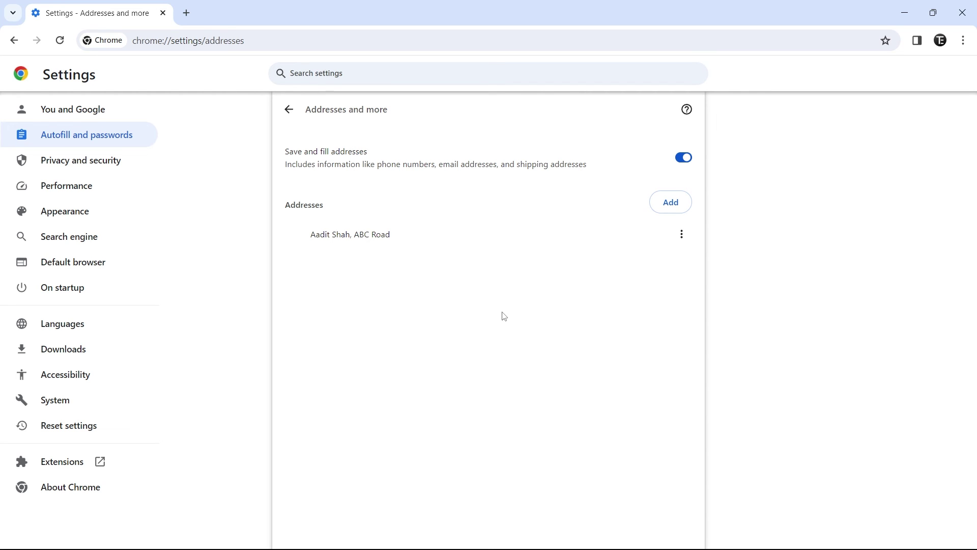
key("alt+Left")
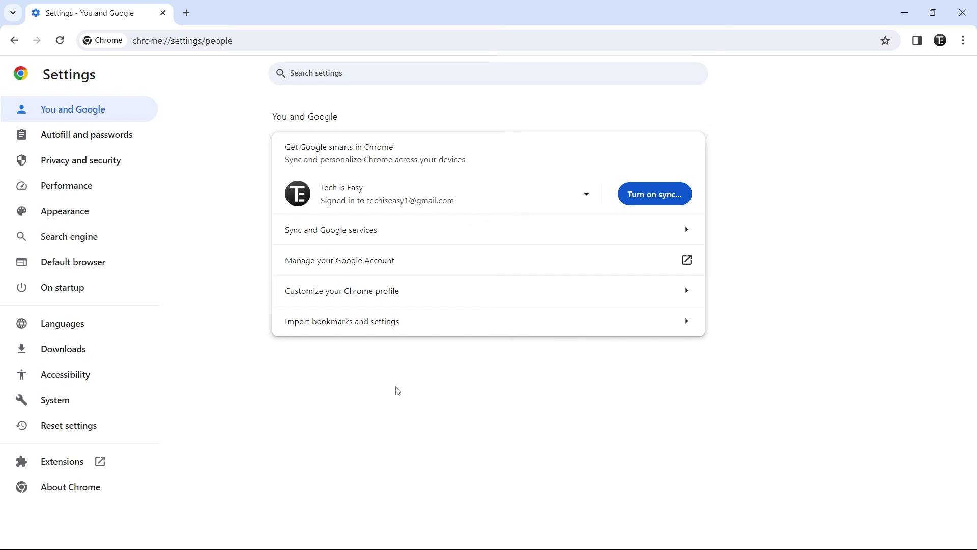
Step: Search 'mya' in a new tab and open My Activity's Web & App Activity controls
left_click(186, 12)
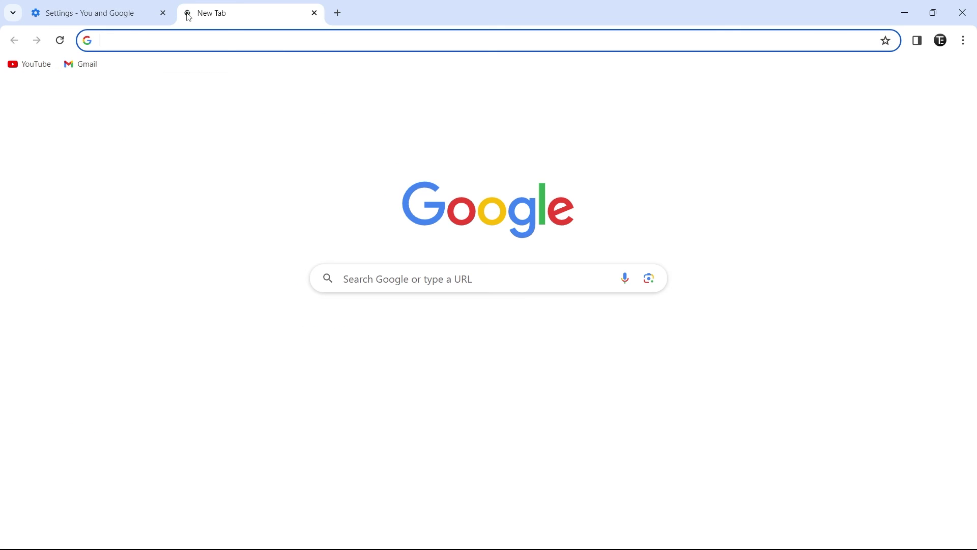
type("mya")
key("Return")
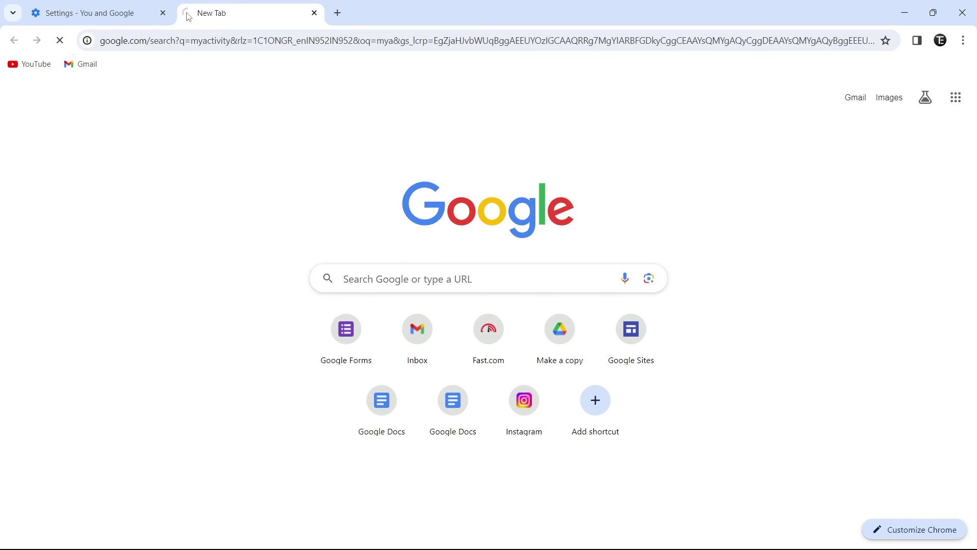
left_click(179, 261)
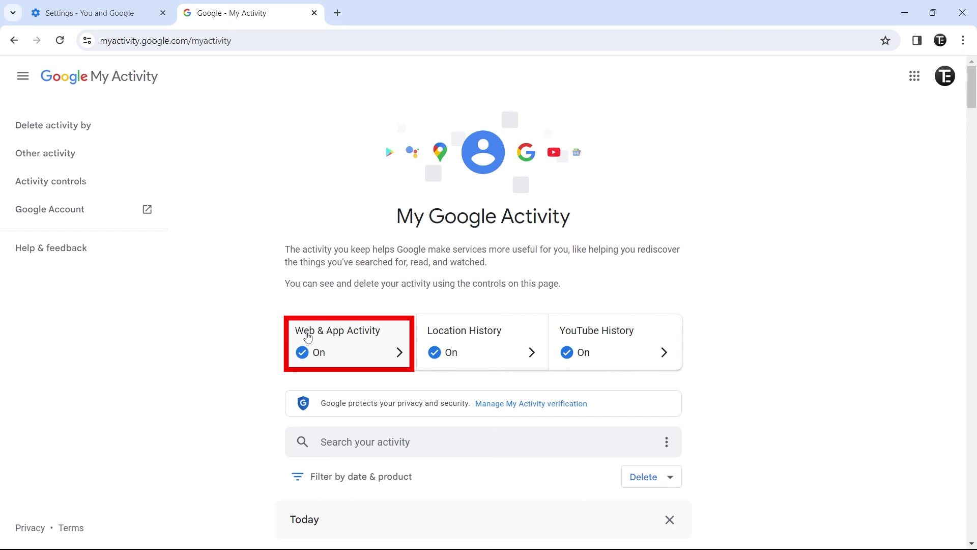
left_click(332, 342)
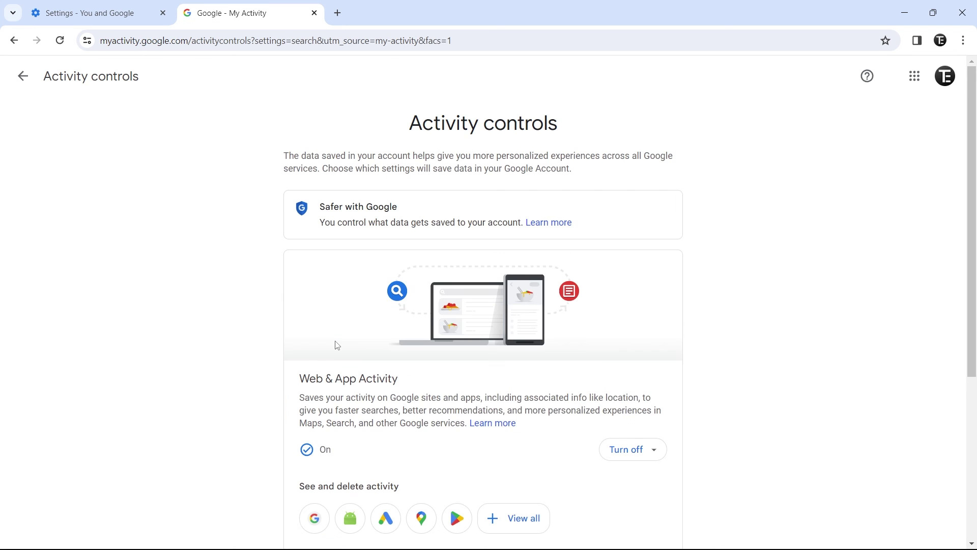
Step: Turn on auto-delete for activity older than 3 months and continue to the confirmation
scroll(337, 345, "down", 3)
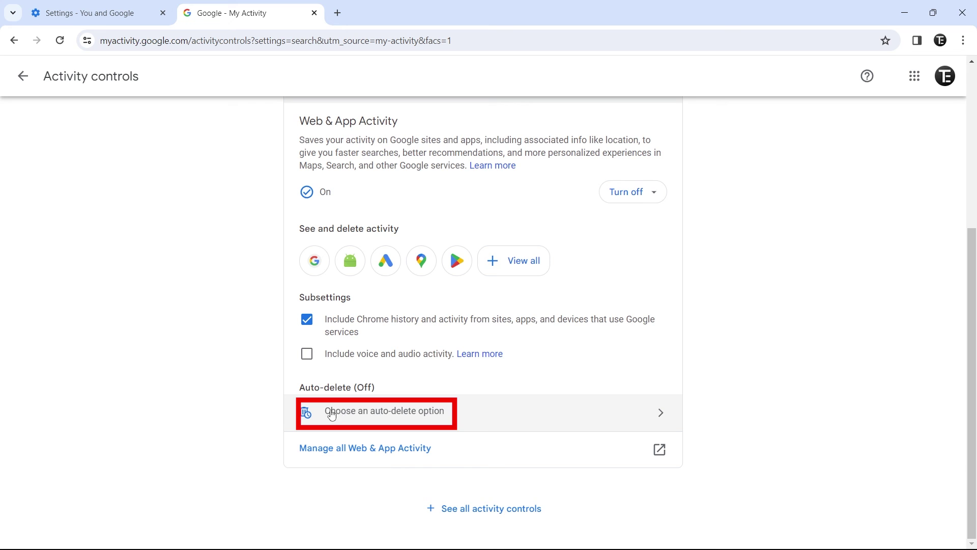
left_click(372, 414)
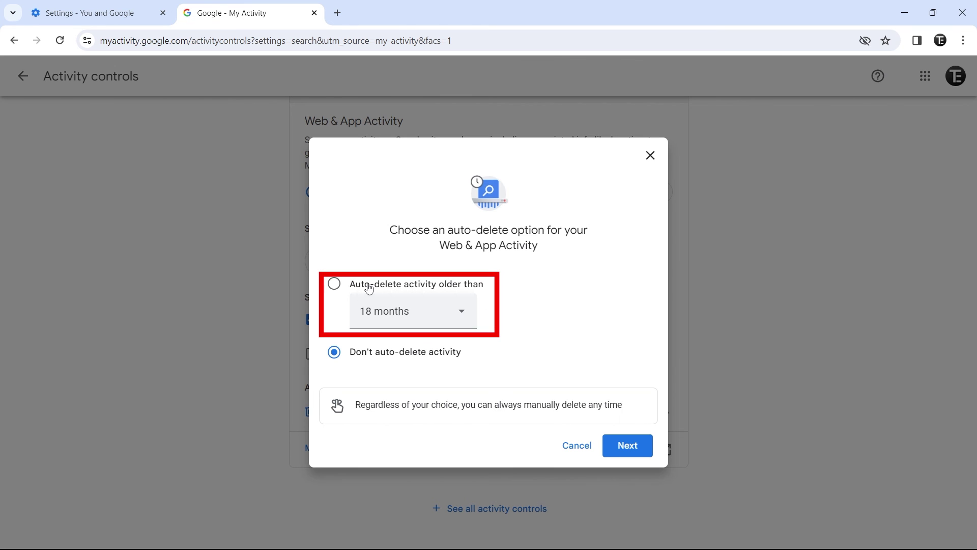
left_click(333, 284)
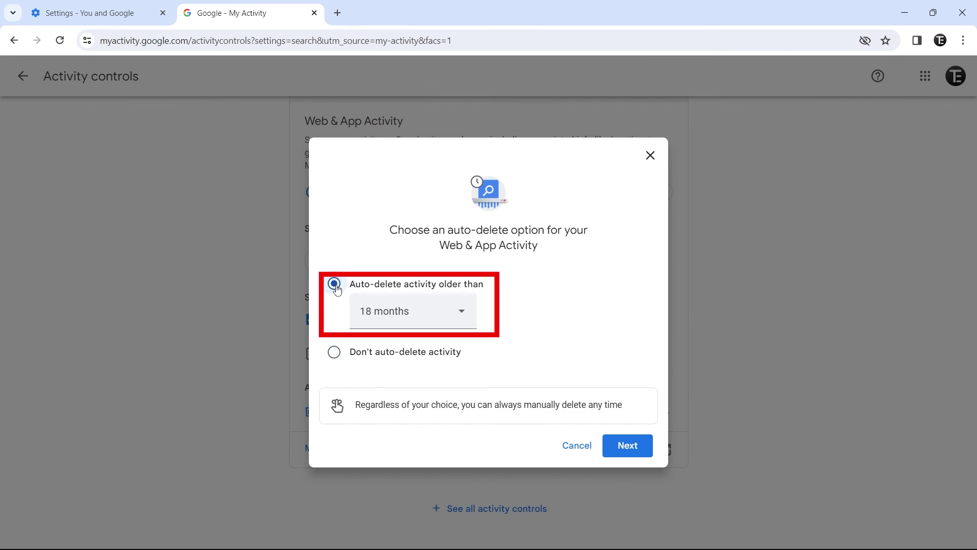
left_click(448, 319)
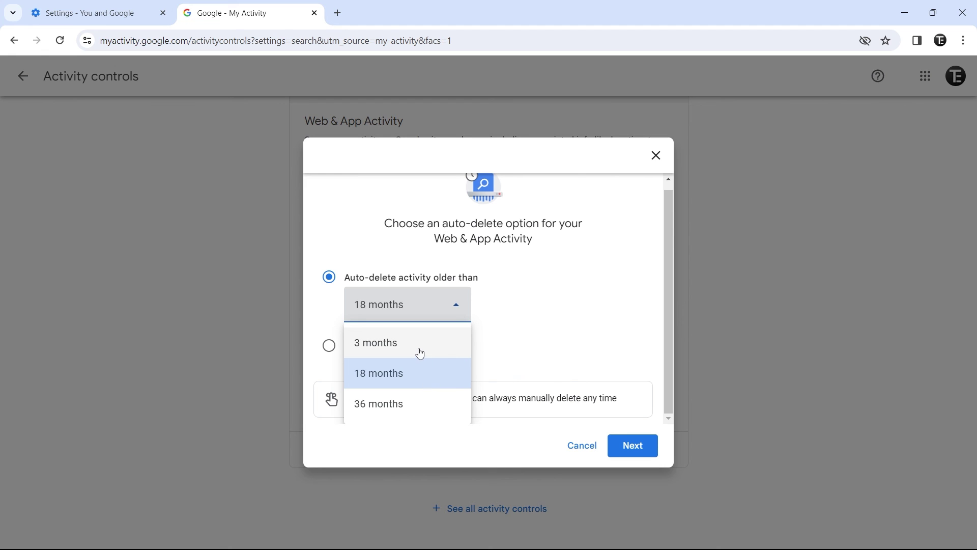
left_click(380, 348)
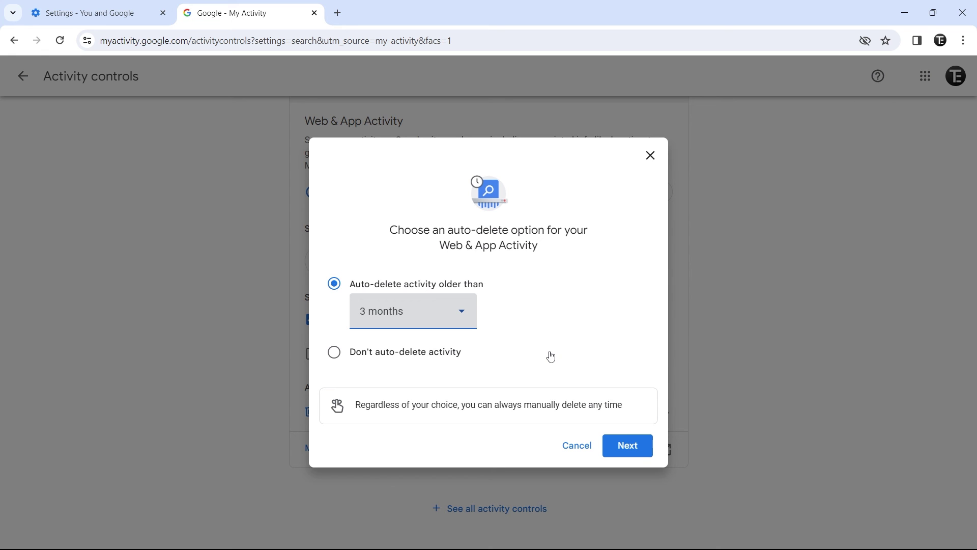
left_click(629, 454)
Step: Confirm auto-deleting Web & App Activity older than 3 months
left_click(631, 479)
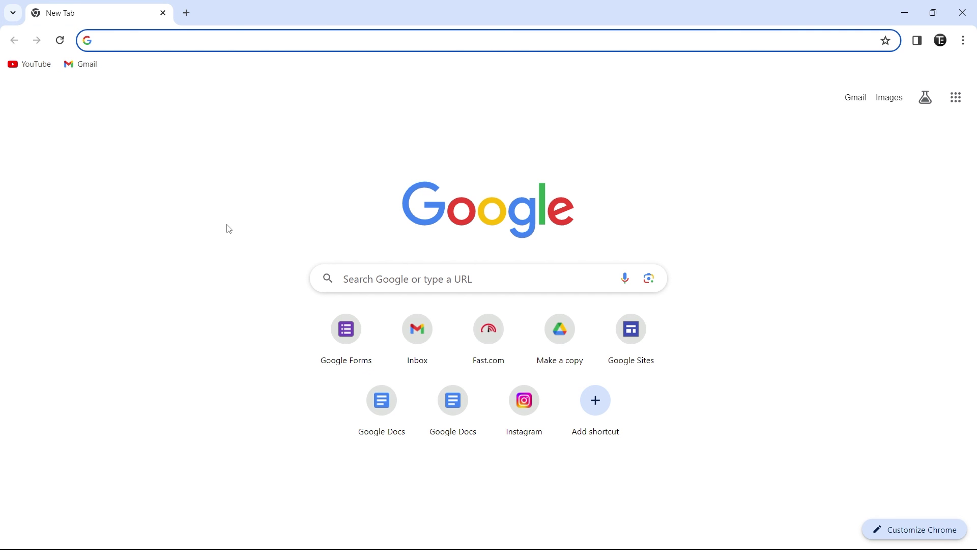